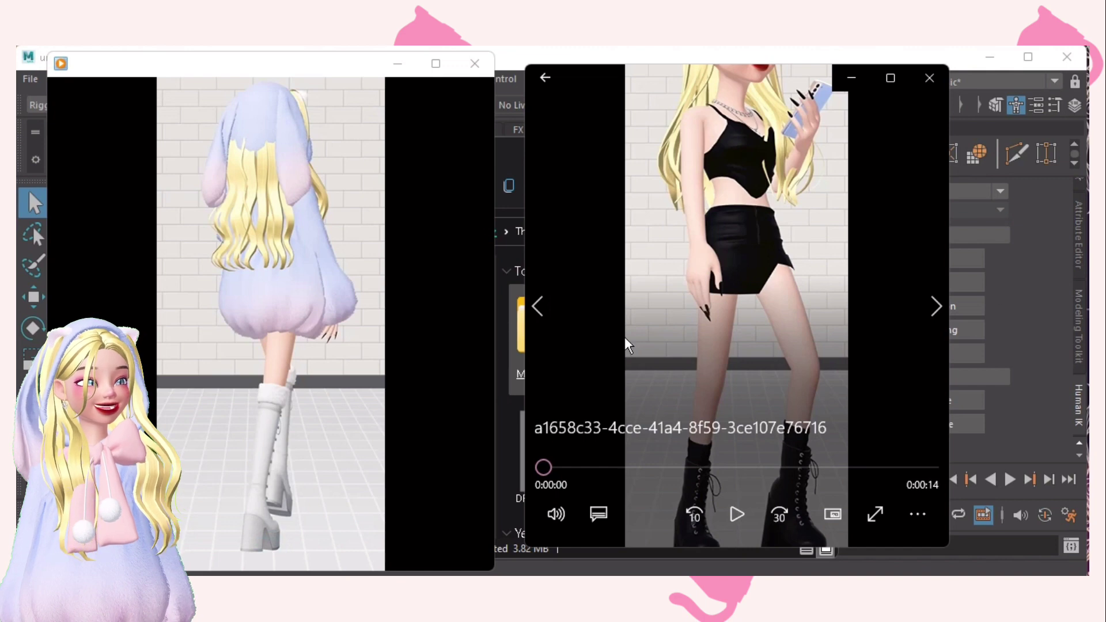
- Play the clip of the pastel bunny-hood dress seen from behind, pausing it to examine how the garment moves
mouse_move(293, 449)
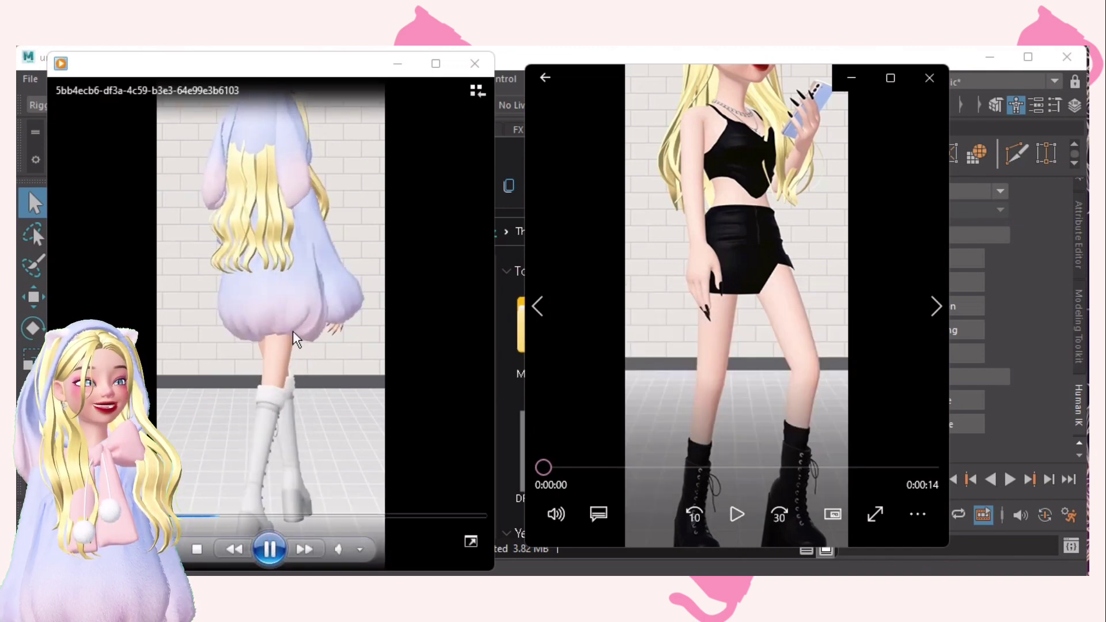
click(269, 549)
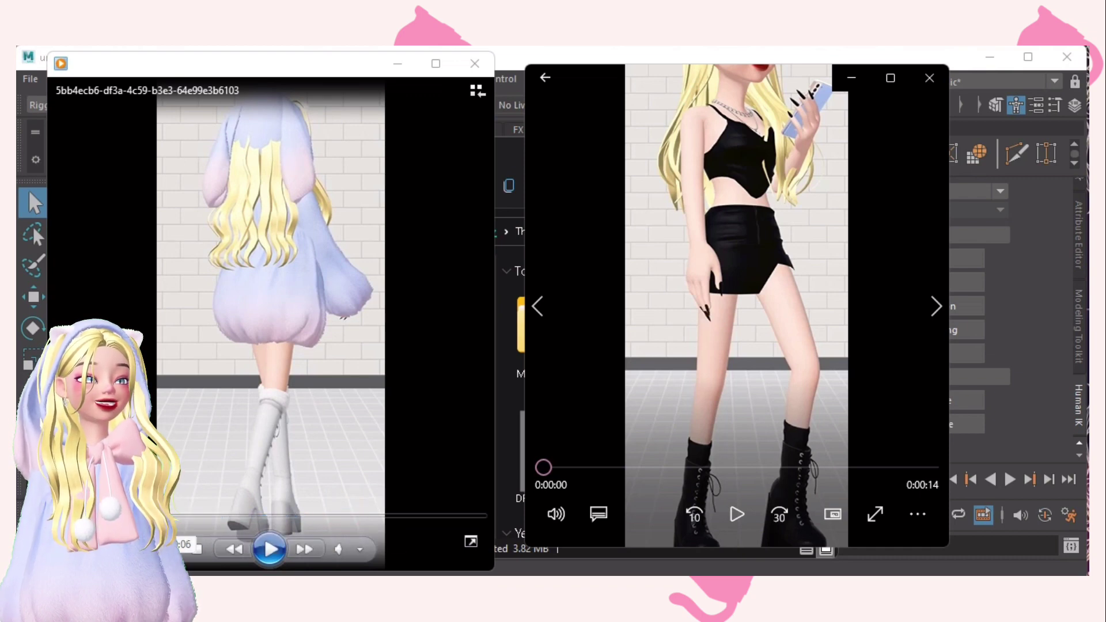
click(266, 550)
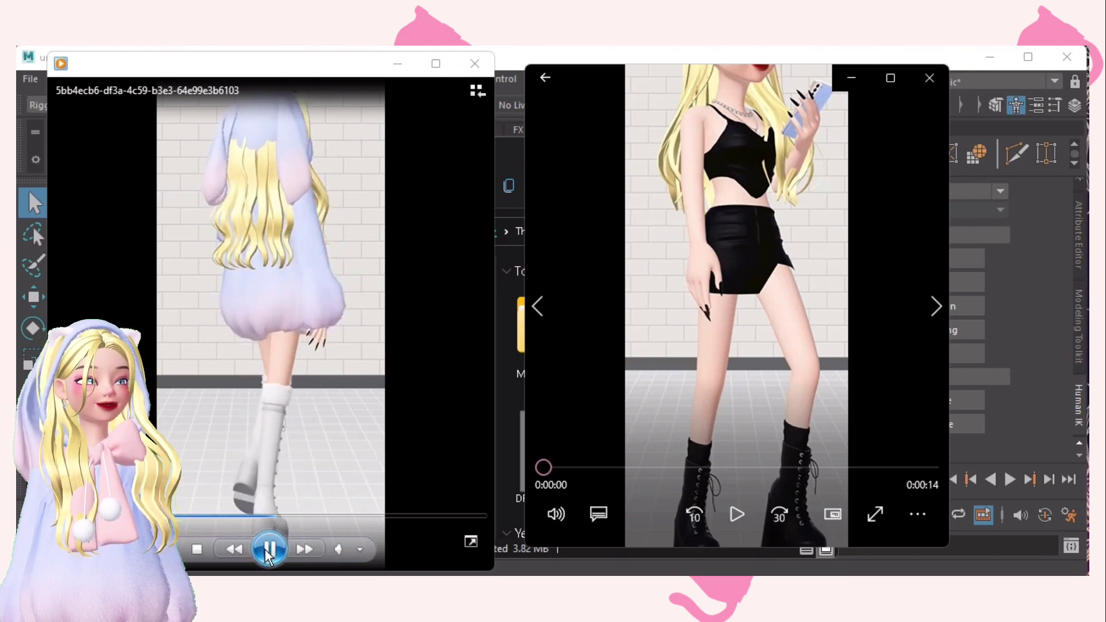
click(268, 550)
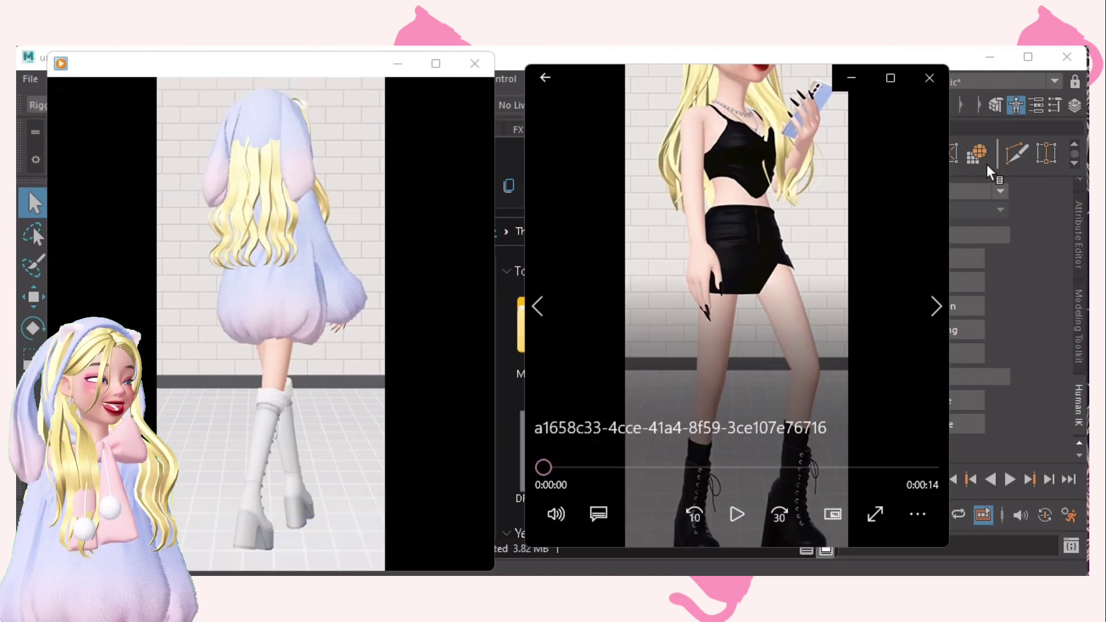
- Play the clip of the black crop top and skirt outfit, pausing it to examine how the clothing follows the body
click(736, 515)
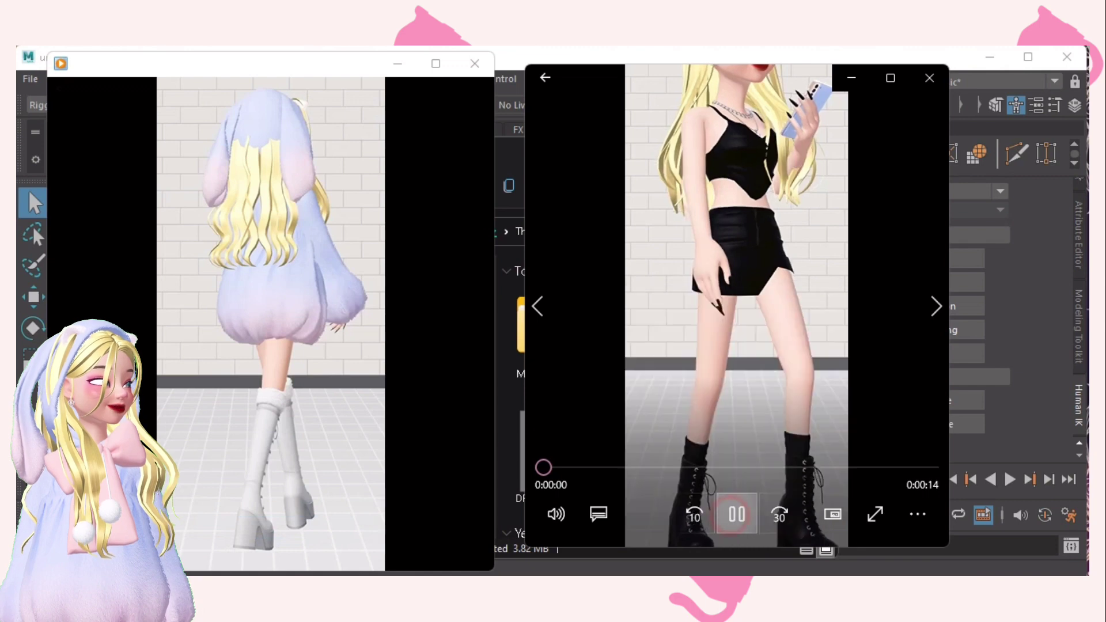
click(736, 514)
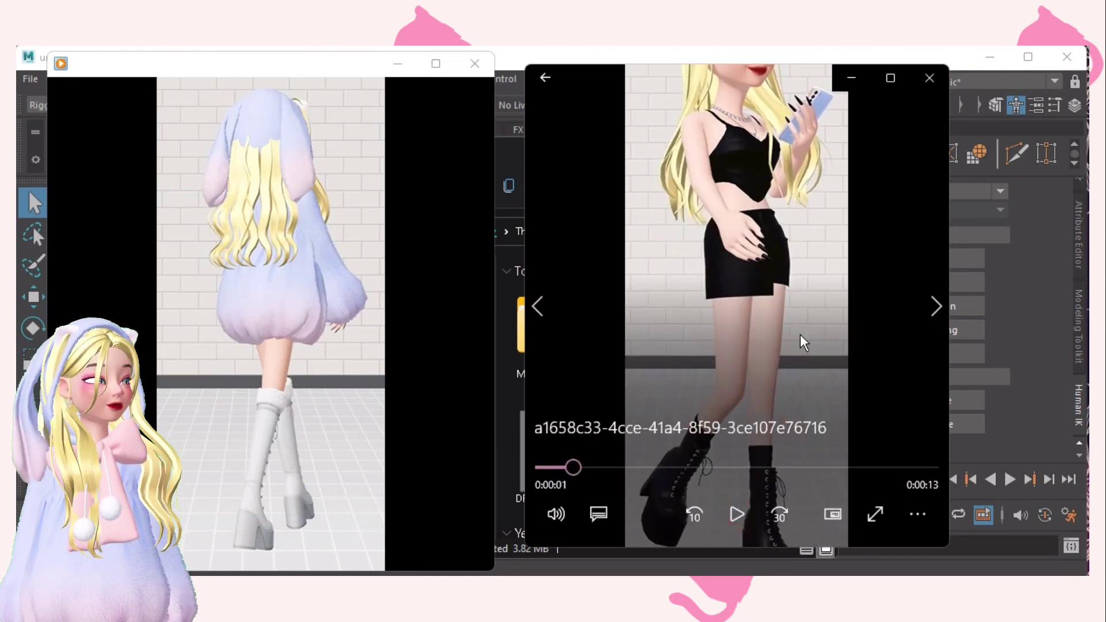
click(736, 514)
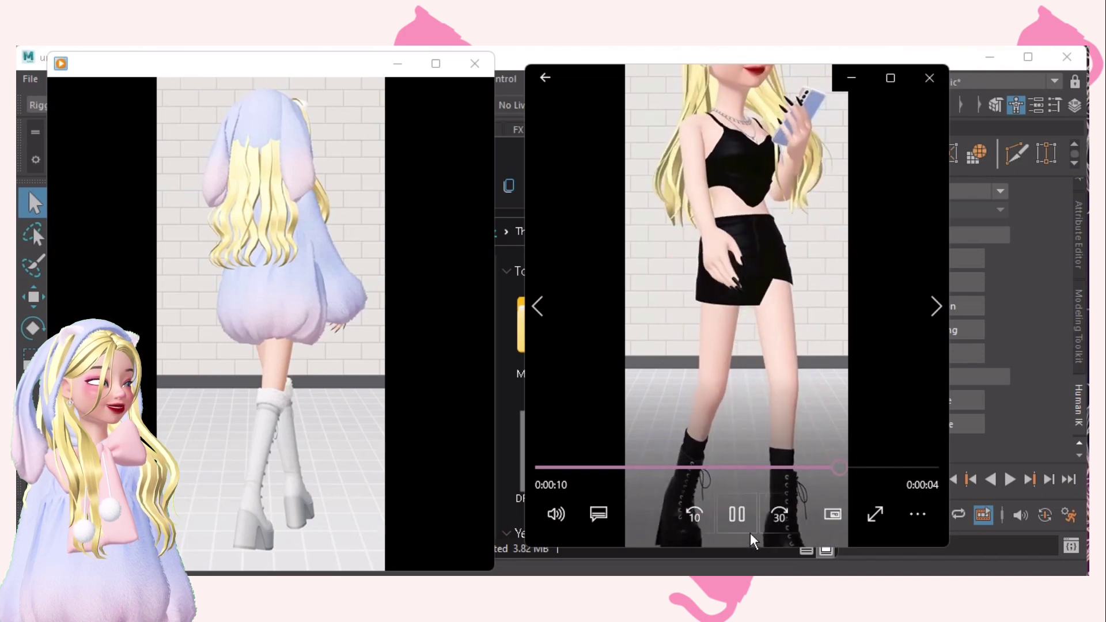
click(736, 513)
click(736, 513)
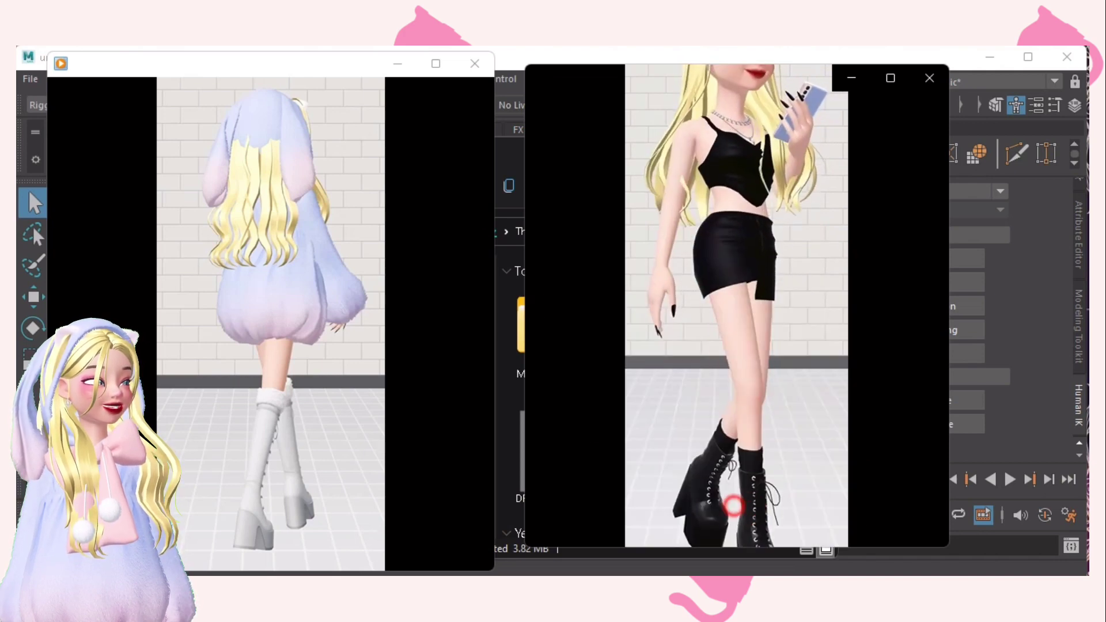
click(737, 514)
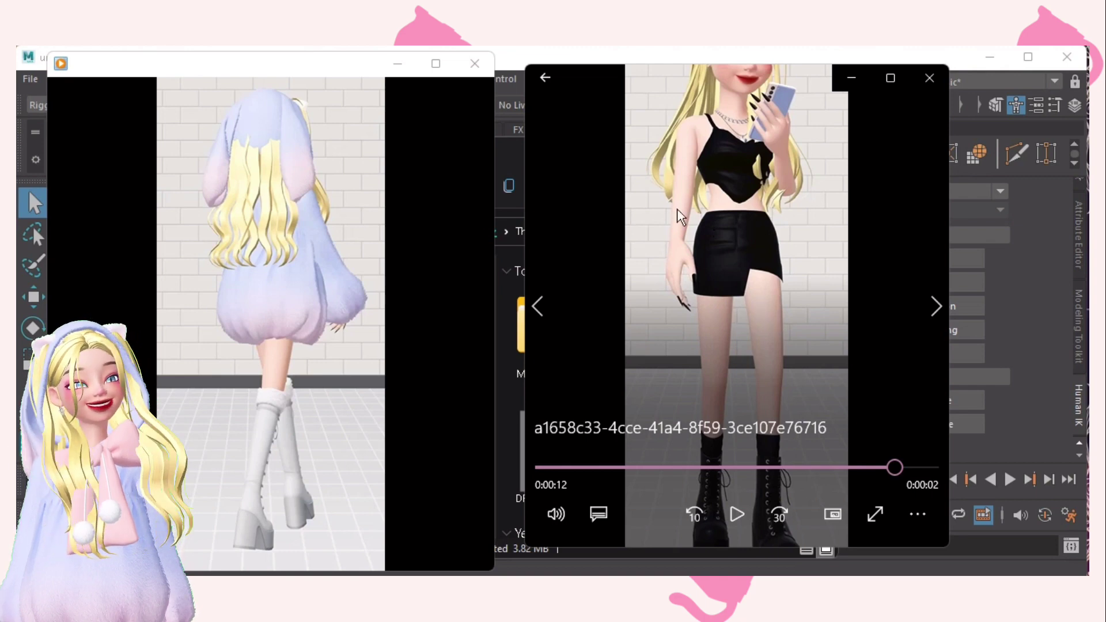
mouse_move(383, 363)
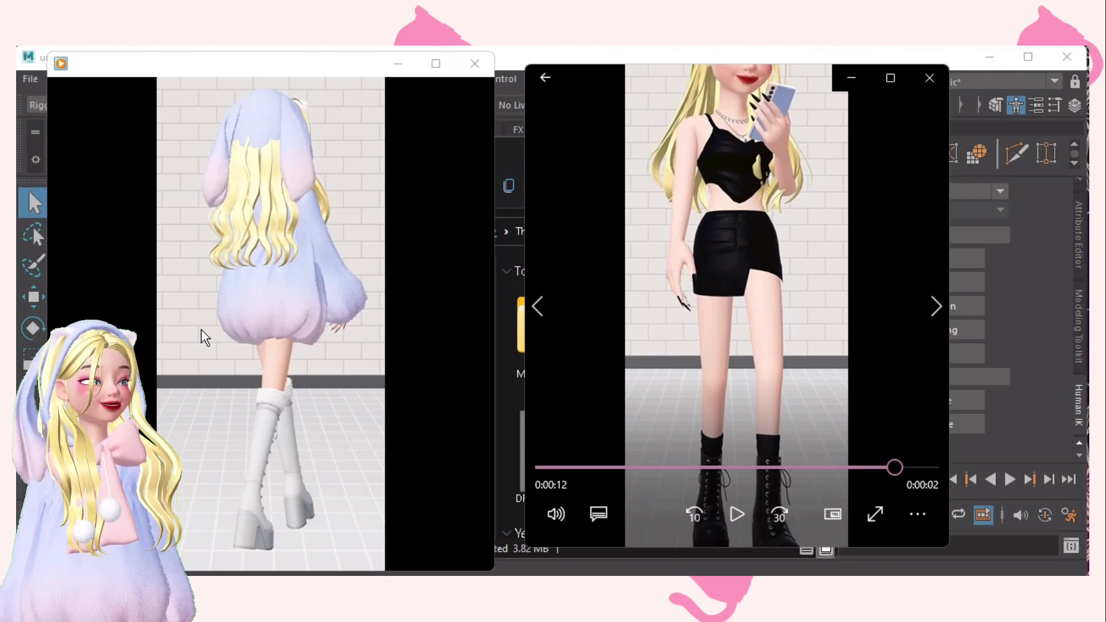
mouse_move(265, 275)
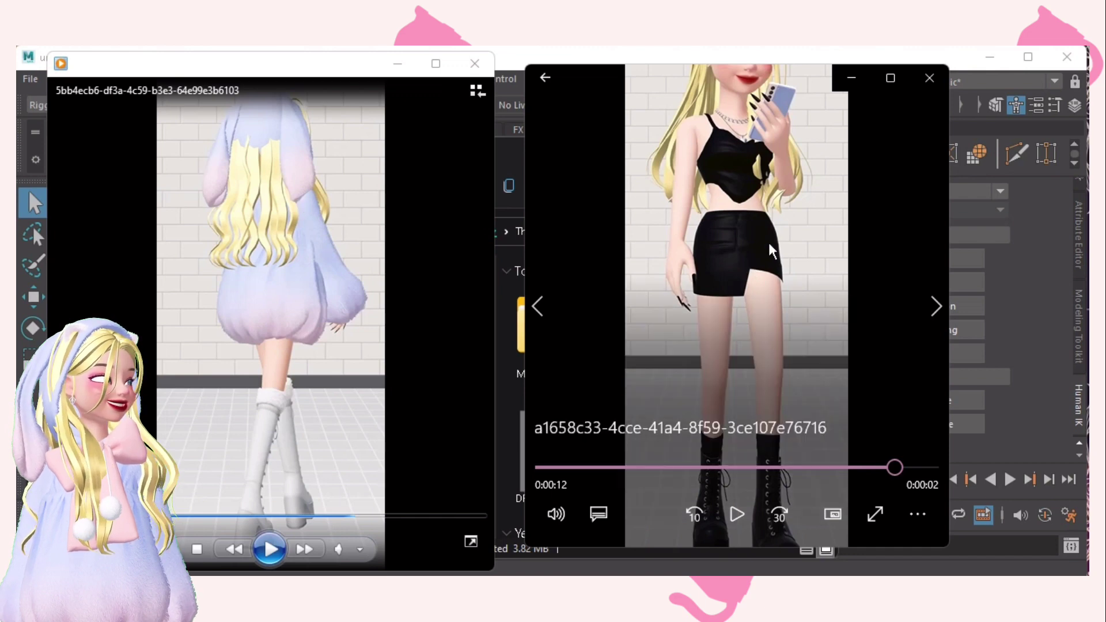
- Clear both video clips and the Downloads window from view, and choose the Rigging menu set in Maya
click(929, 78)
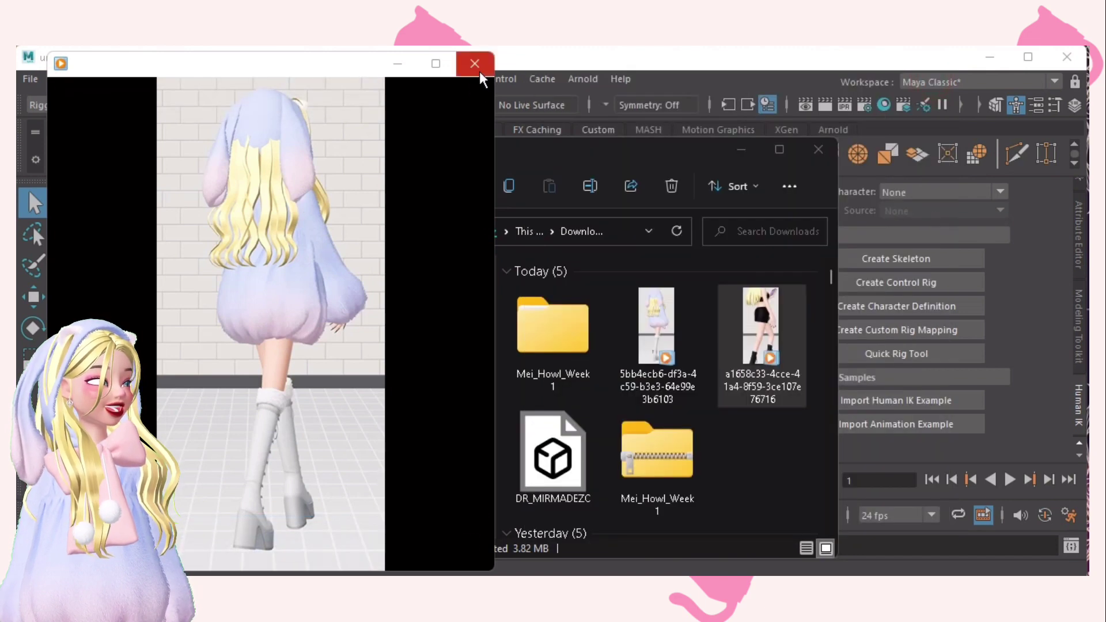
click(475, 65)
click(745, 151)
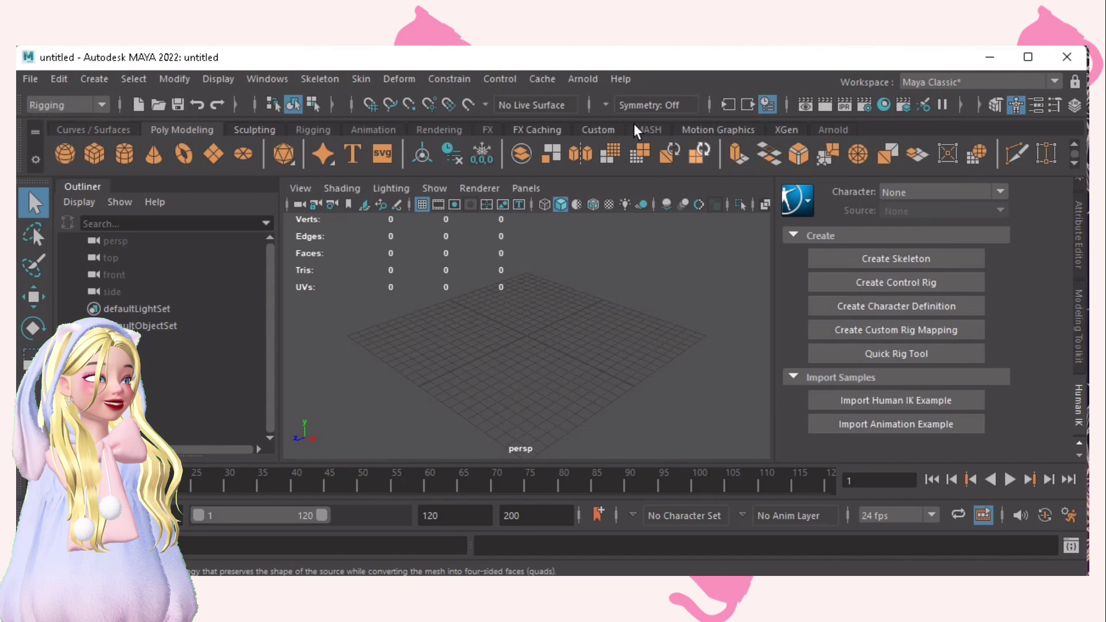
click(102, 106)
click(71, 144)
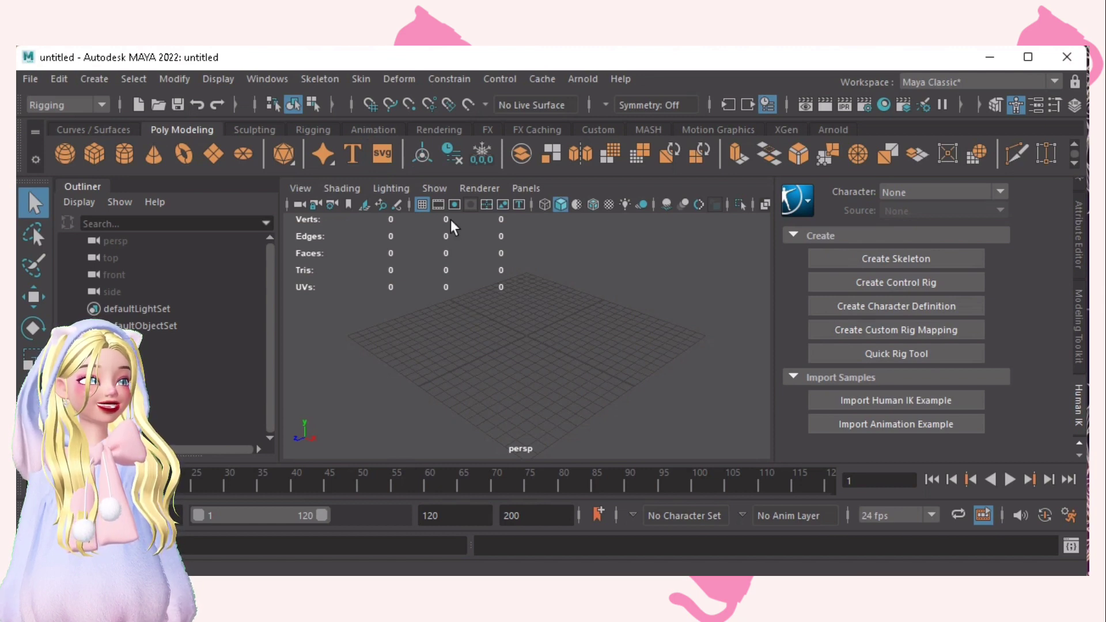
- Open the Bind Skin options, examine the Bind to choices and the Max influences setting, and close them without binding
click(362, 80)
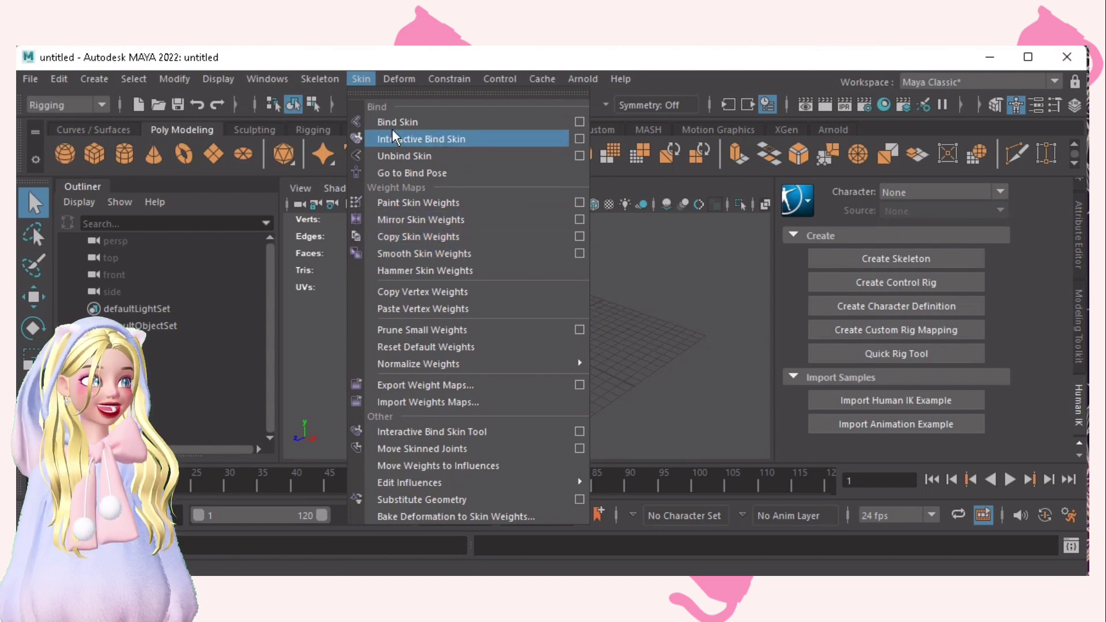
click(368, 84)
click(368, 84)
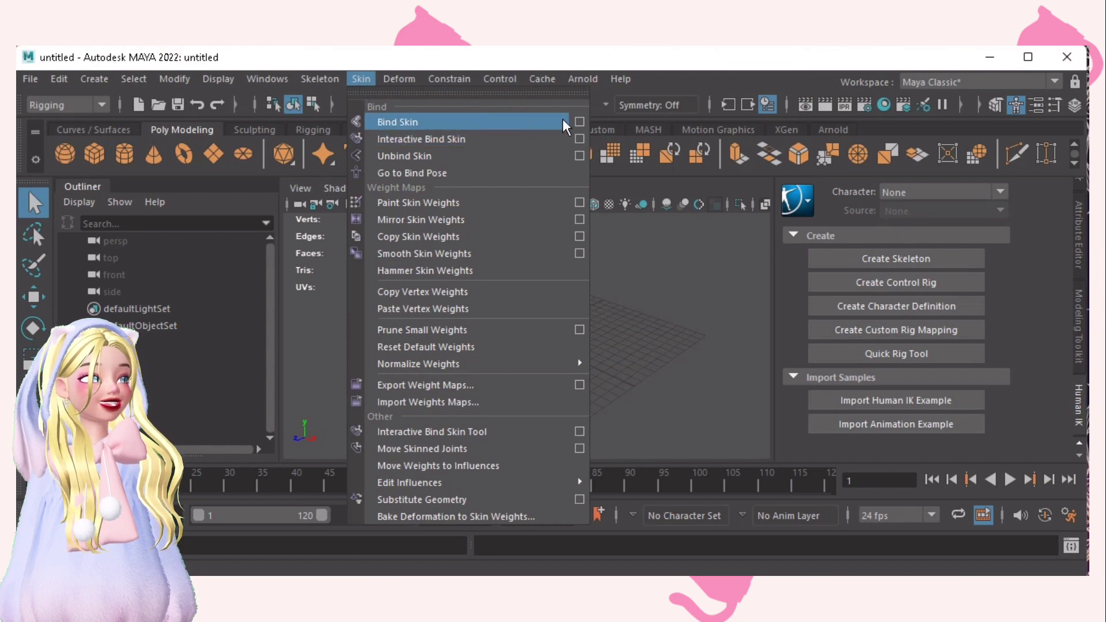
click(579, 122)
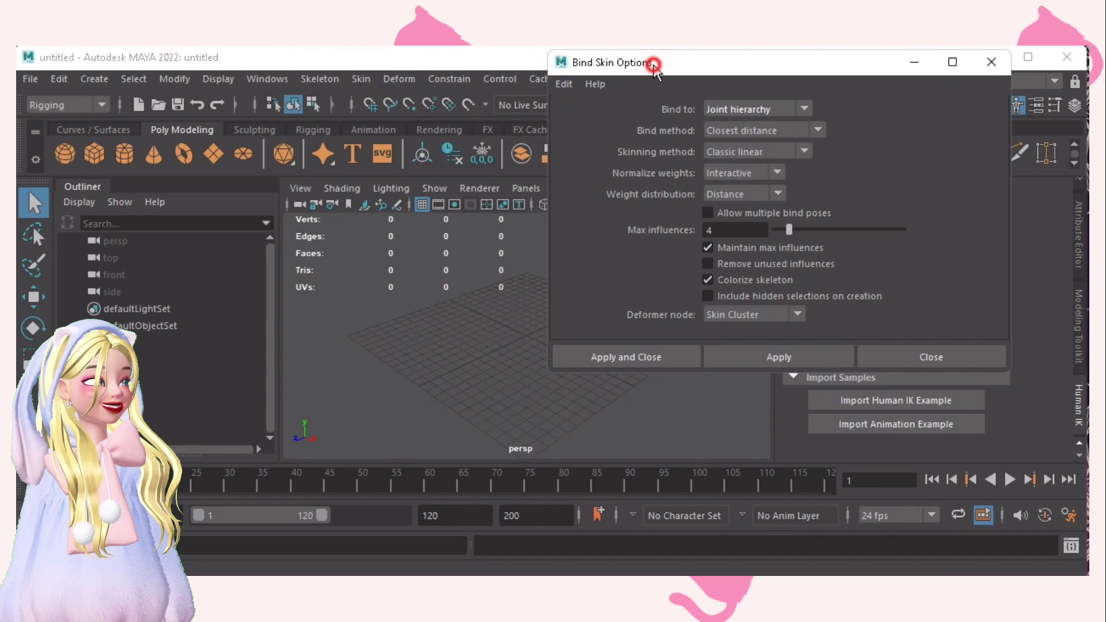
drag(654, 62, 628, 101)
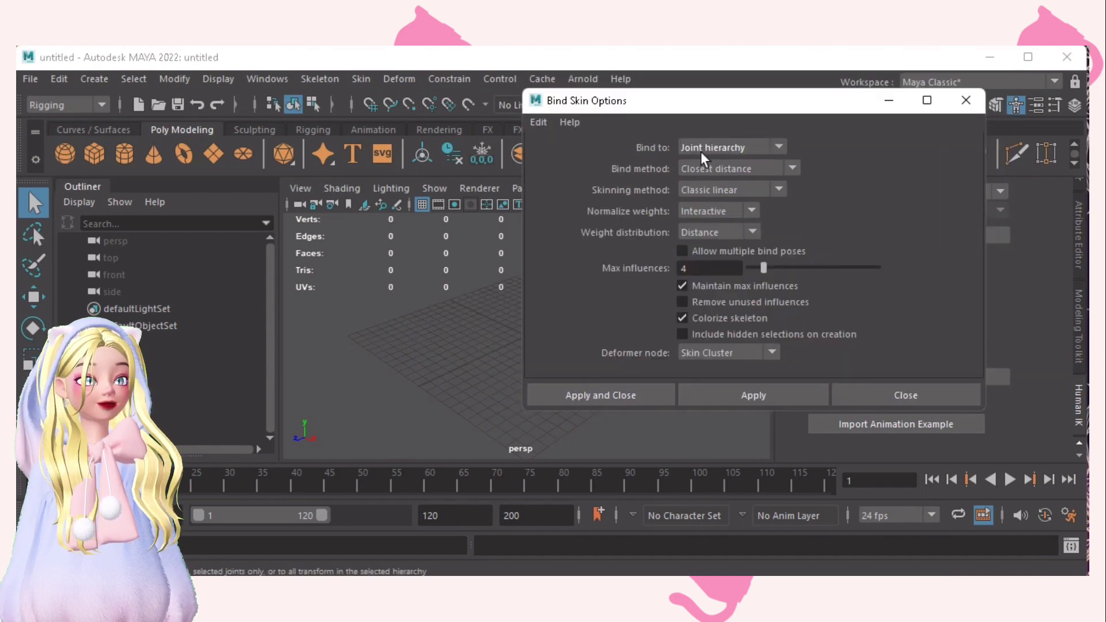
click(779, 148)
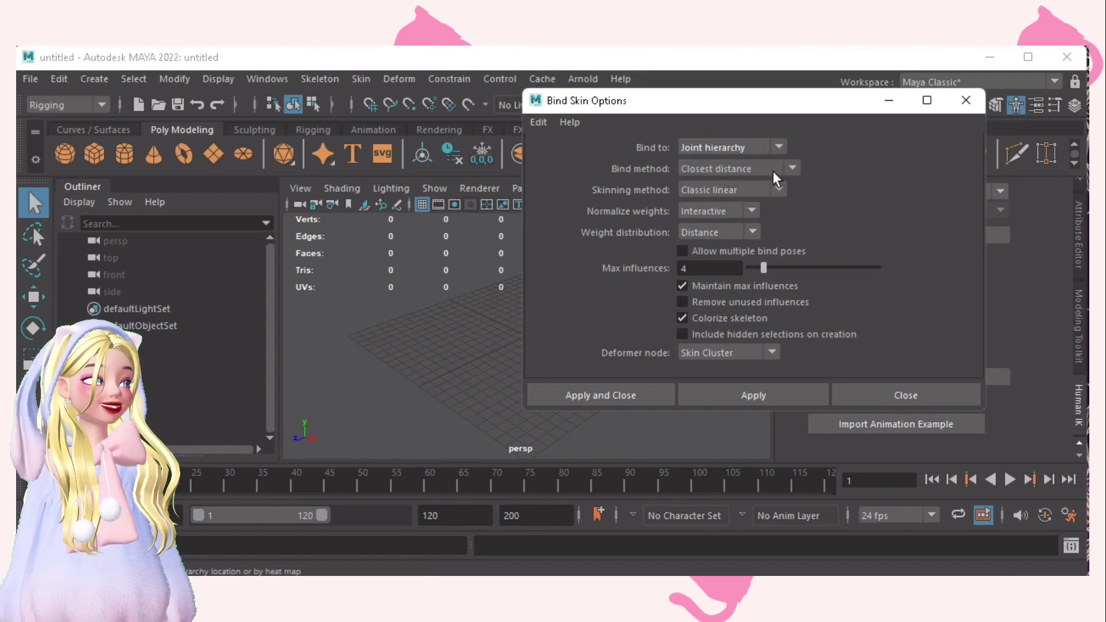
double_click(682, 268)
text(4)
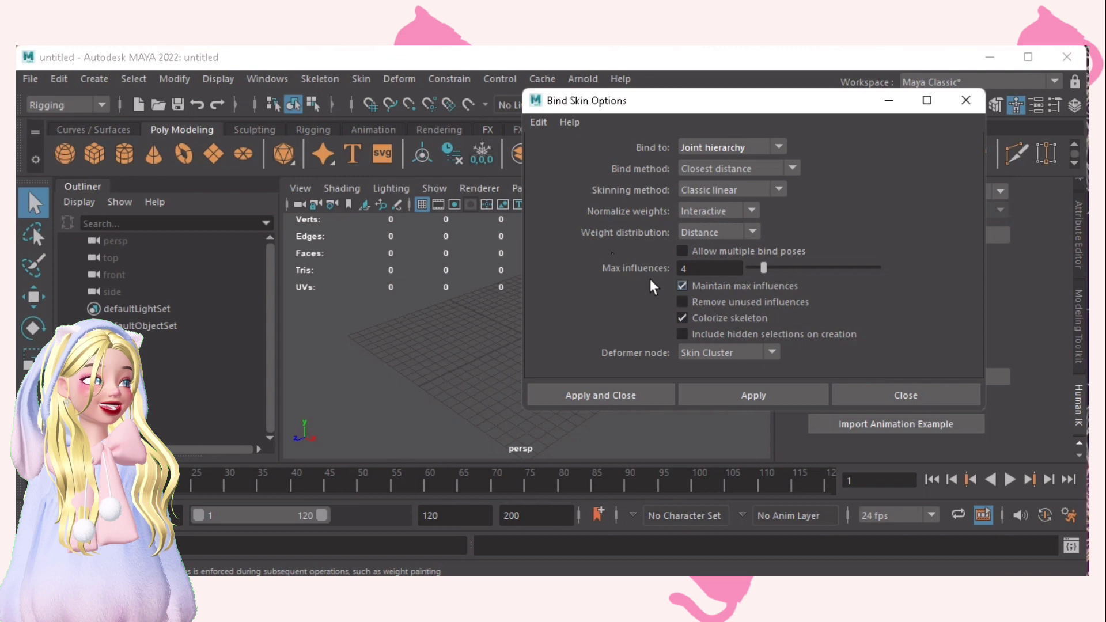
click(970, 110)
- Open the Paint Skin Weights tool settings and examine the influences, paint operations, brush value and gradient, then close them
click(362, 79)
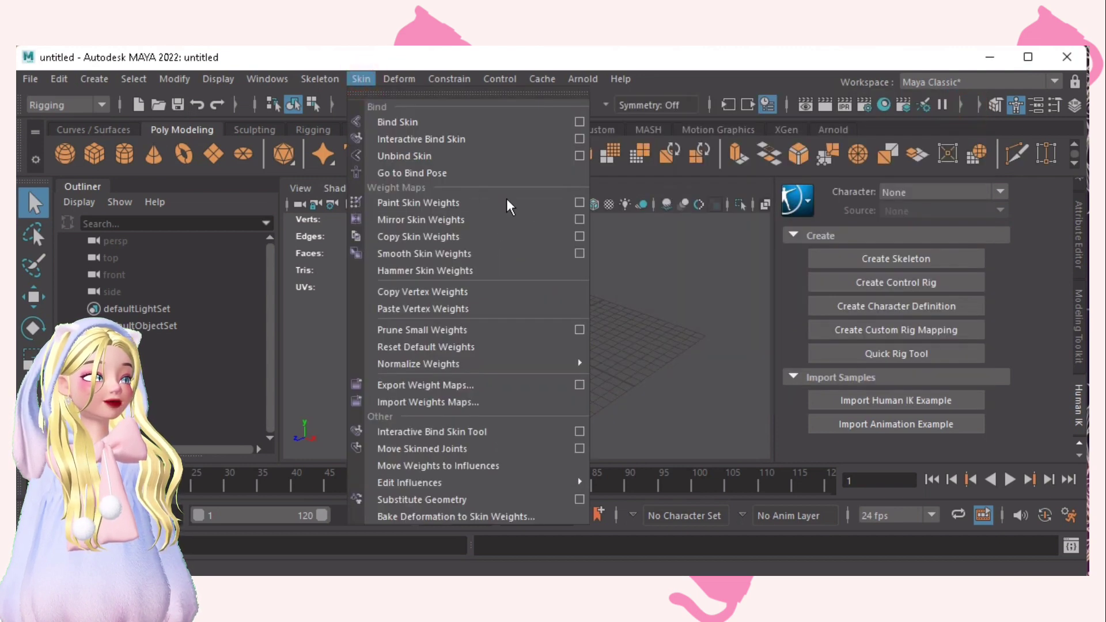
click(579, 202)
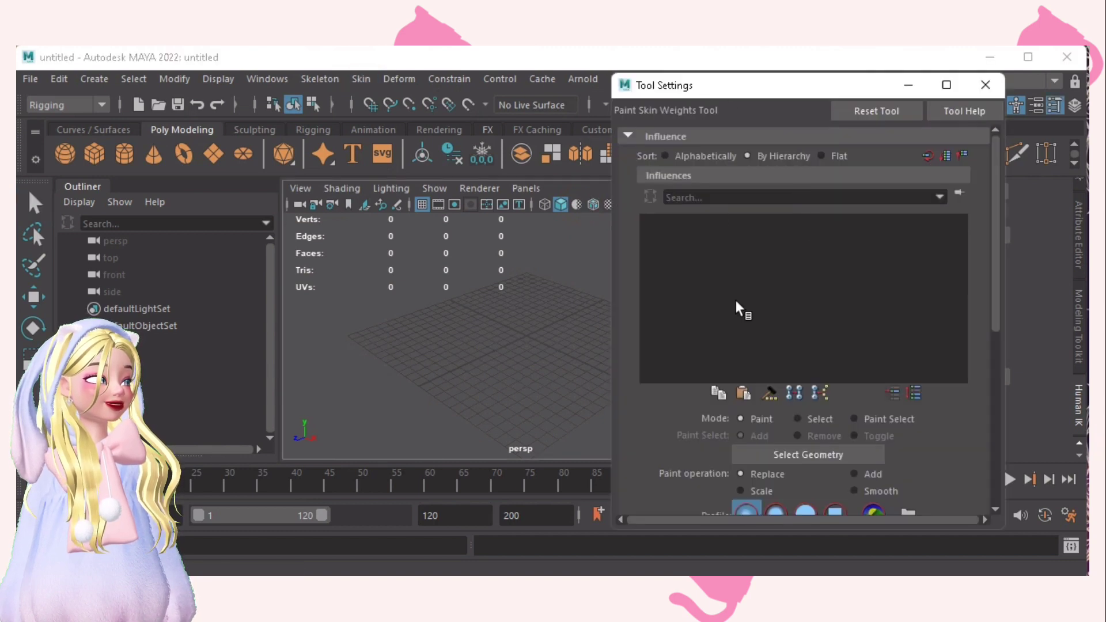
scroll(983, 337, down, 5)
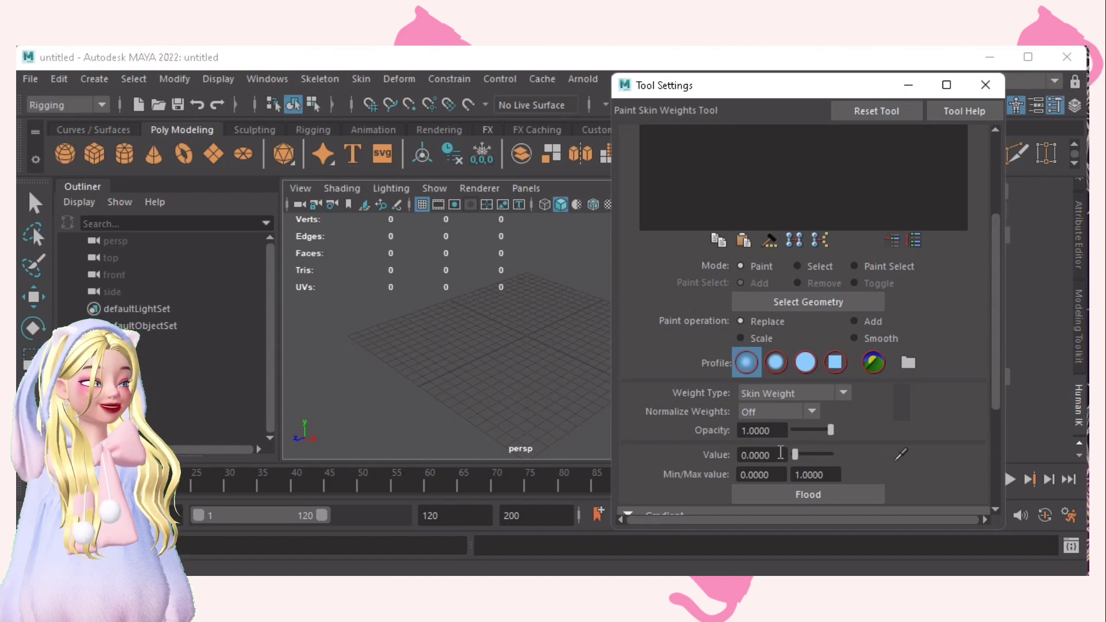
mouse_move(794, 455)
mouse_down()
mouse_move(854, 455)
mouse_move(796, 453)
mouse_up()
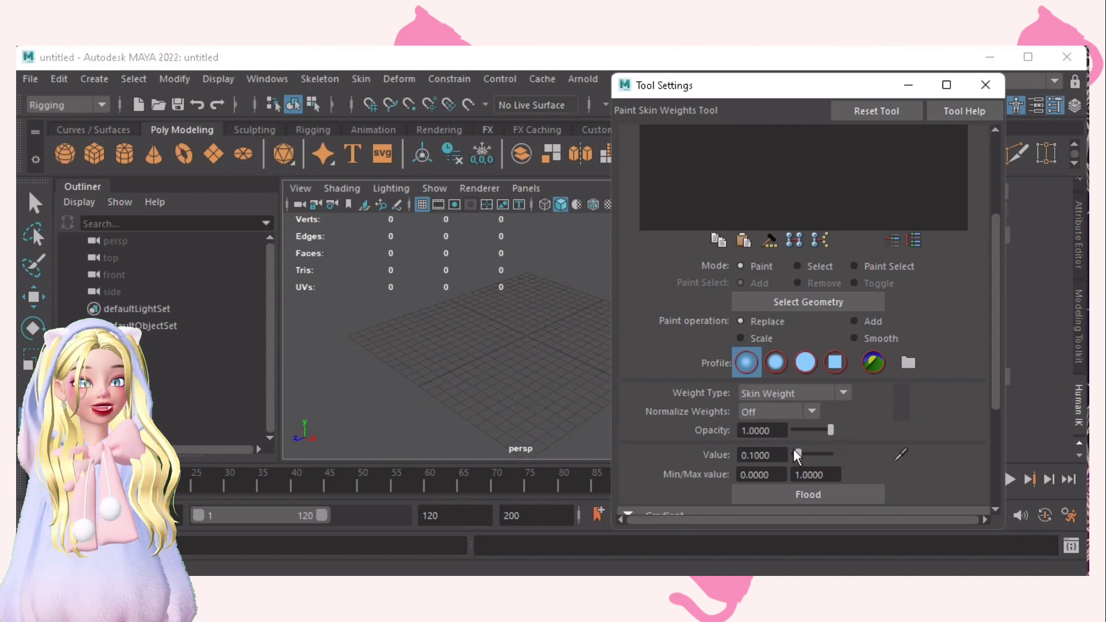
scroll(813, 416, down, 3)
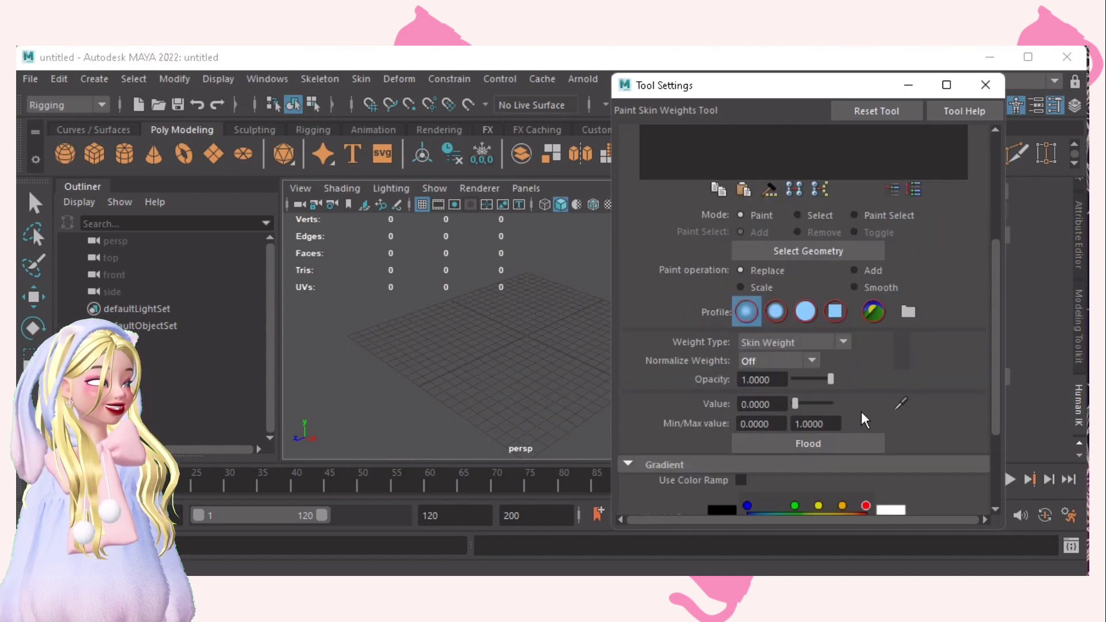
scroll(890, 389, down, 3)
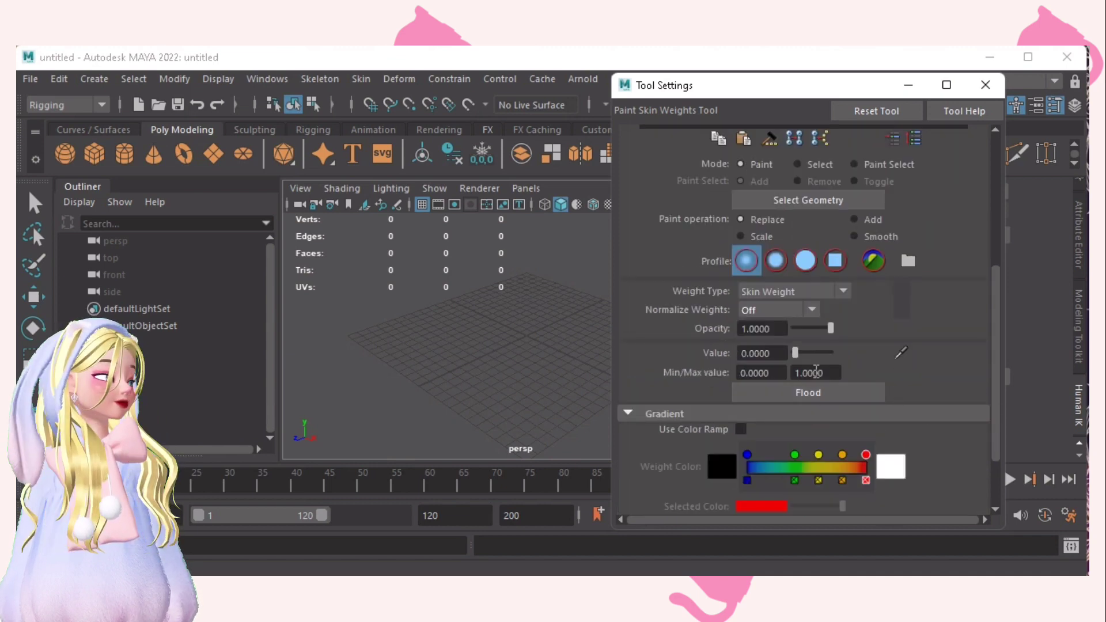
scroll(835, 366, up, 9)
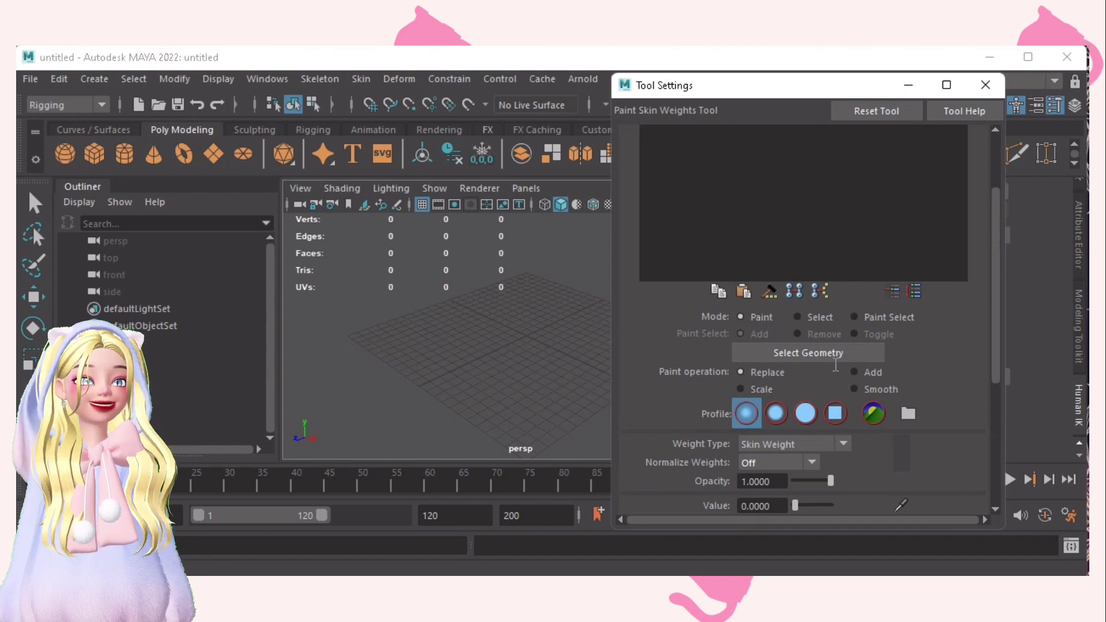
scroll(839, 366, up, 3)
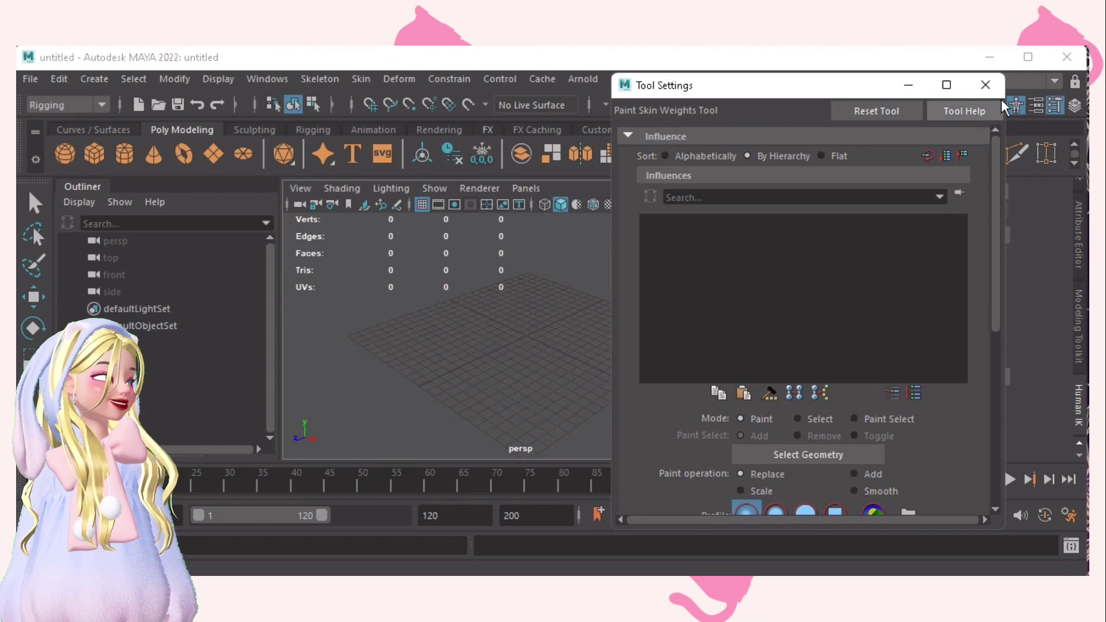
click(985, 85)
- Open the Copy Skin Weights options, examine the surface association and Influence Association 1 choices, and close them without copying
click(360, 78)
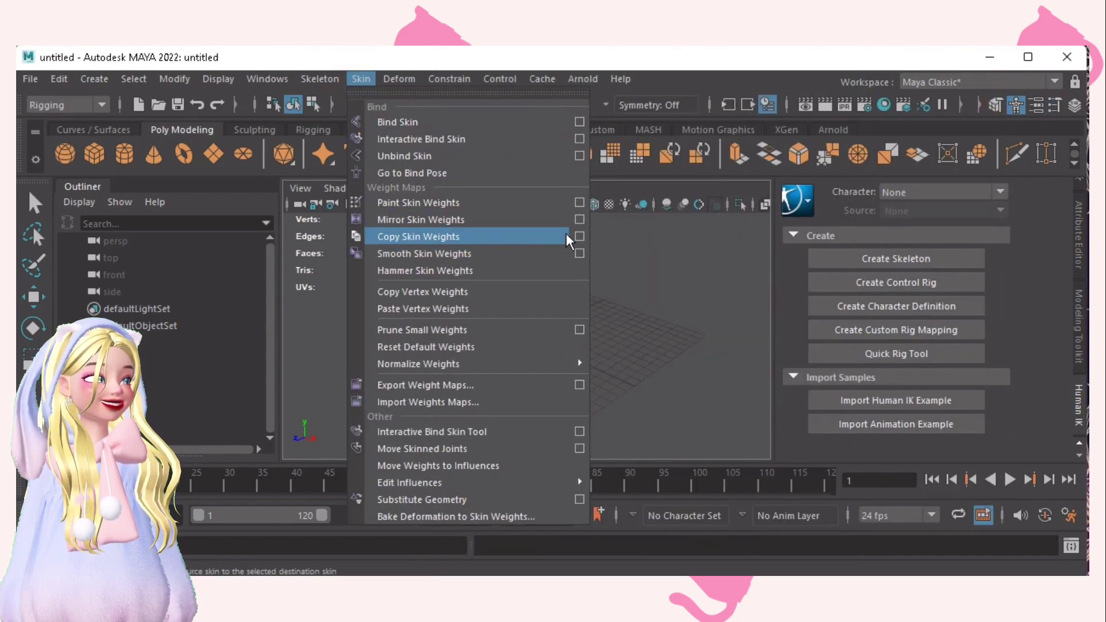
click(578, 236)
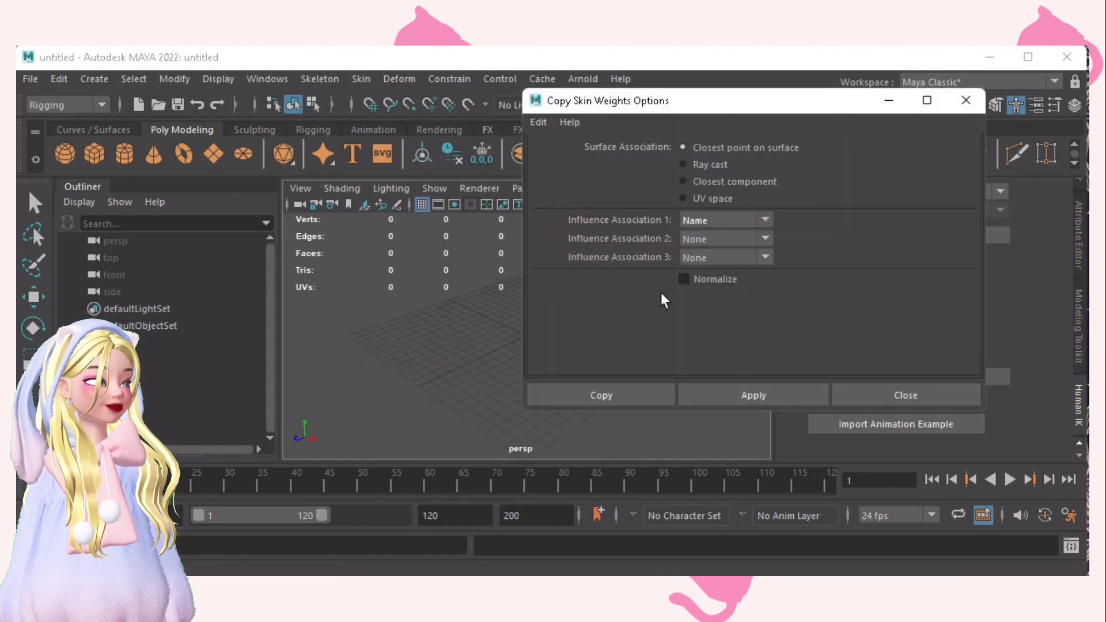
click(697, 221)
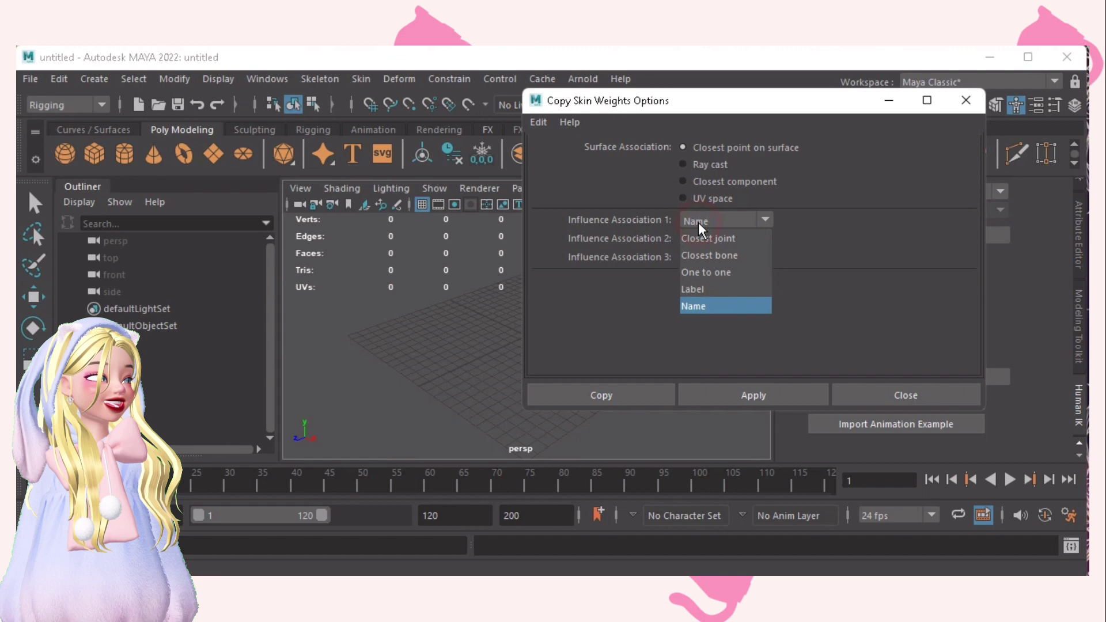
click(698, 223)
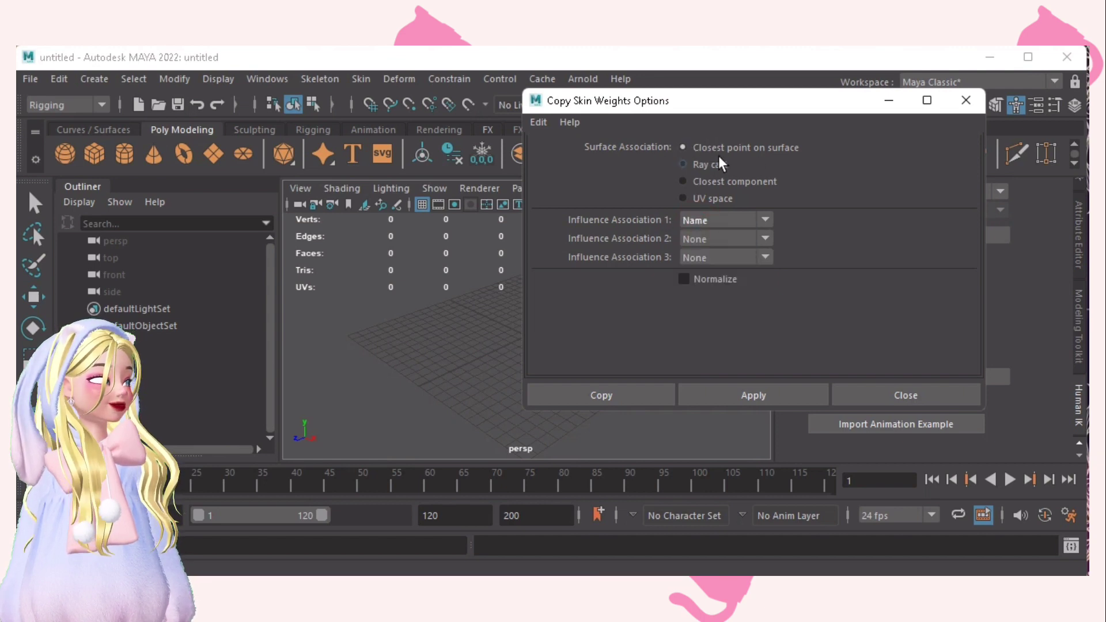
click(965, 101)
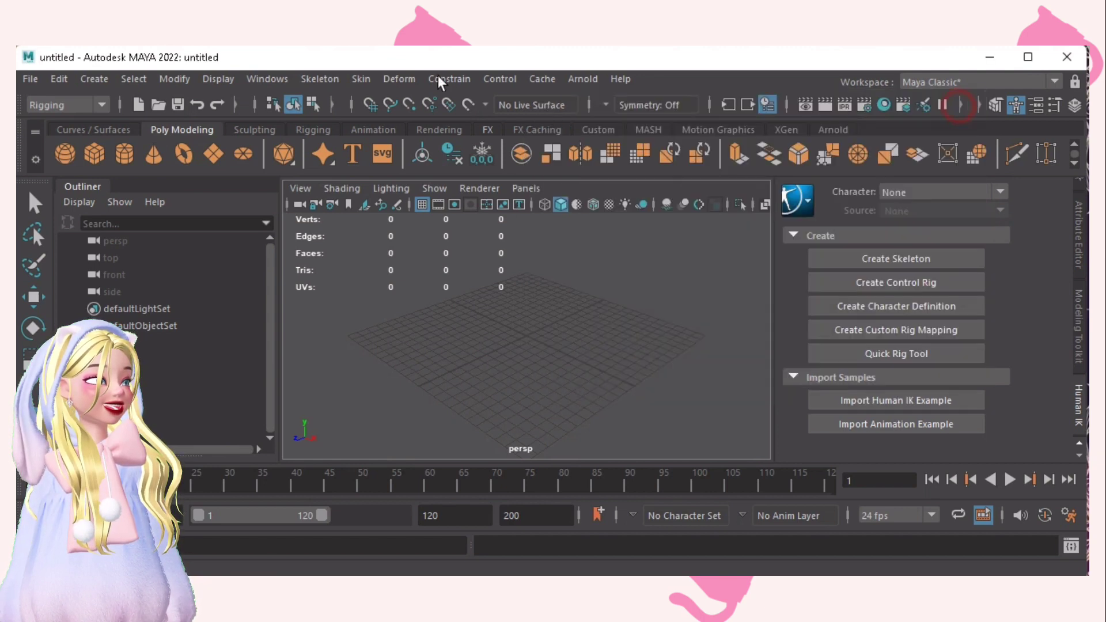
click(353, 80)
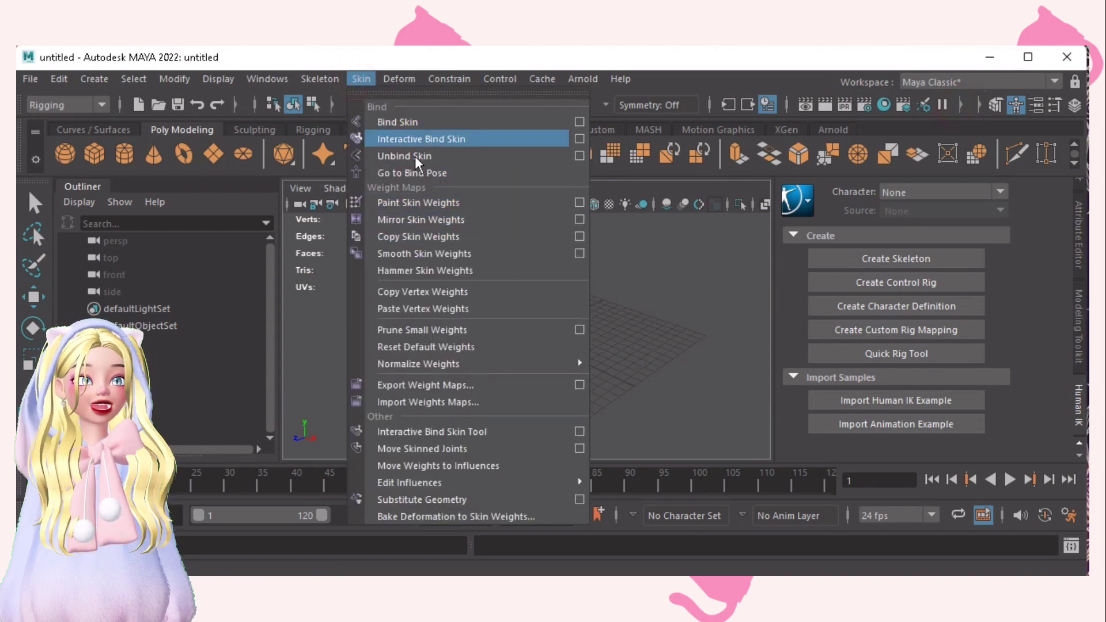
mouse_move(320, 79)
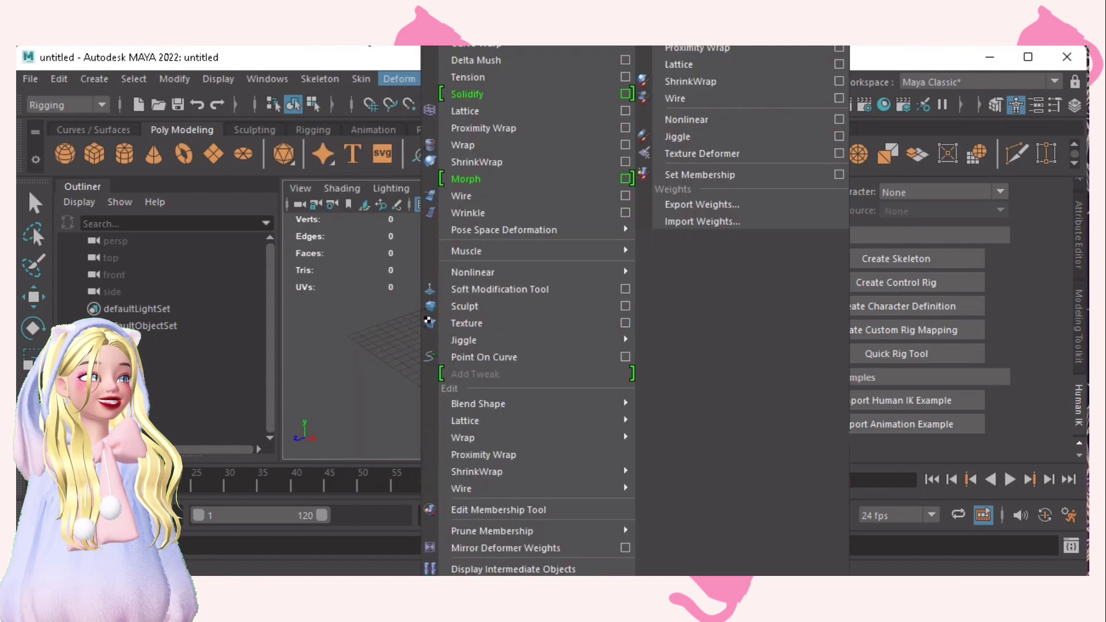
click(316, 79)
click(316, 79)
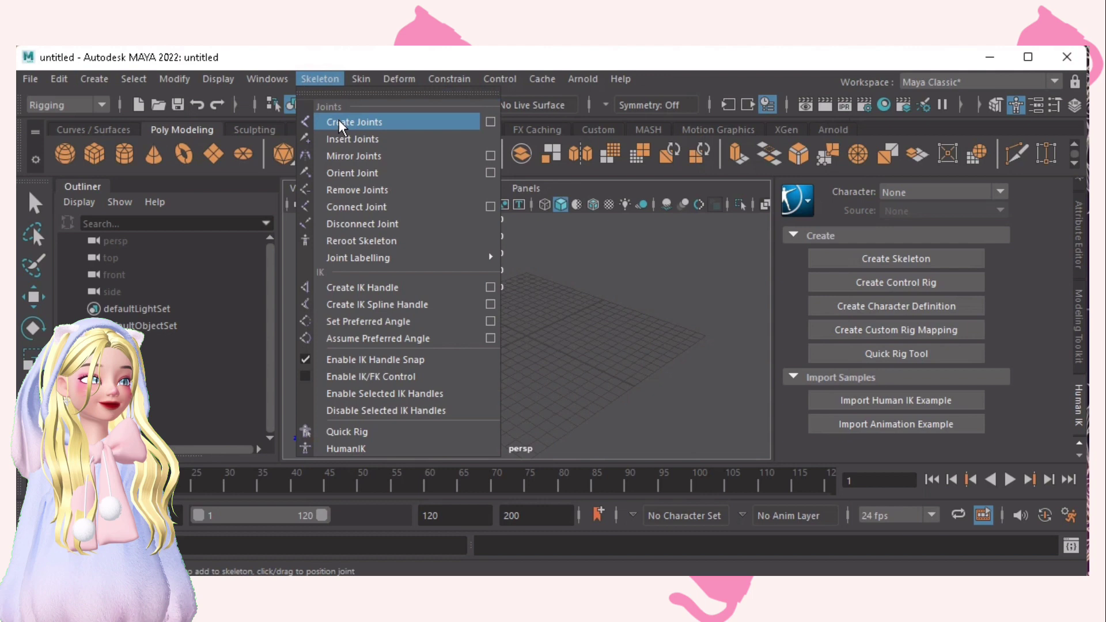
click(606, 323)
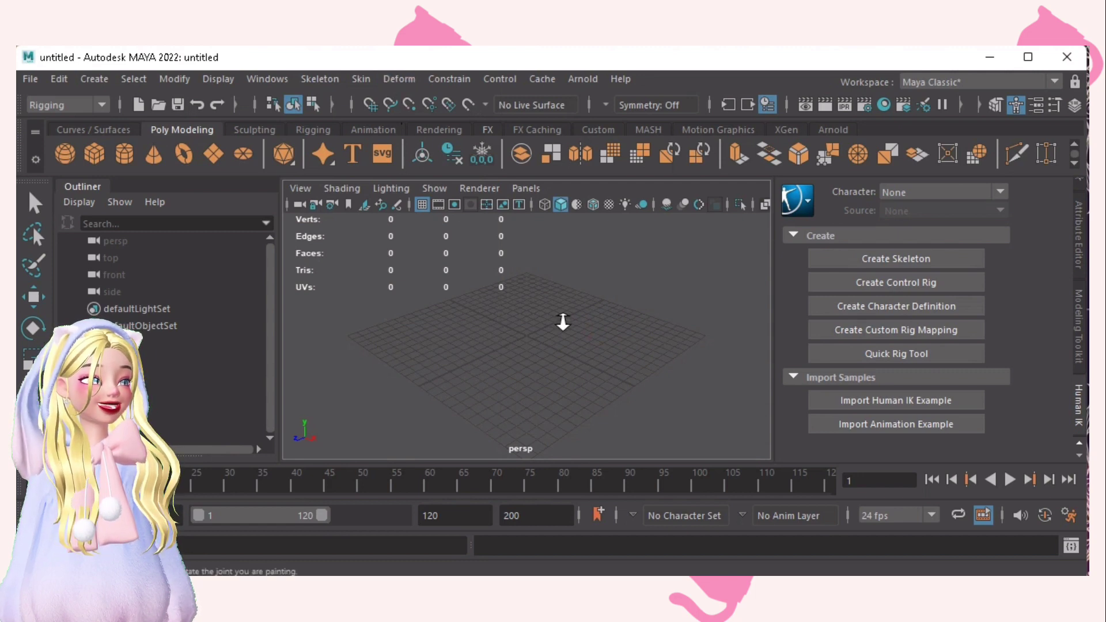
scroll(583, 321, down, 3)
scroll(583, 322, up, 2)
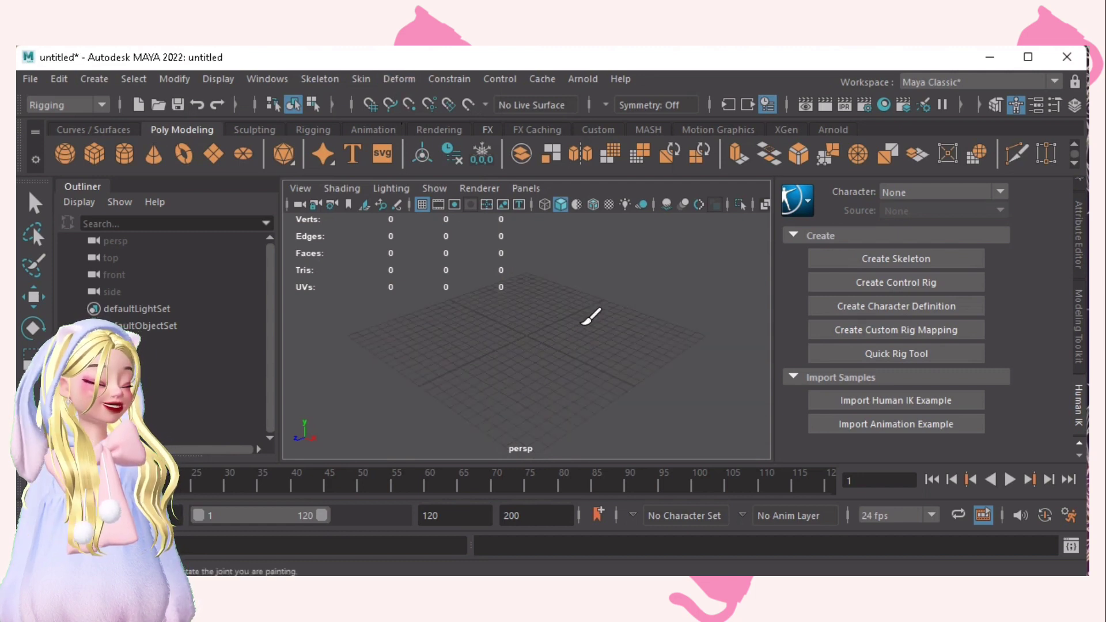